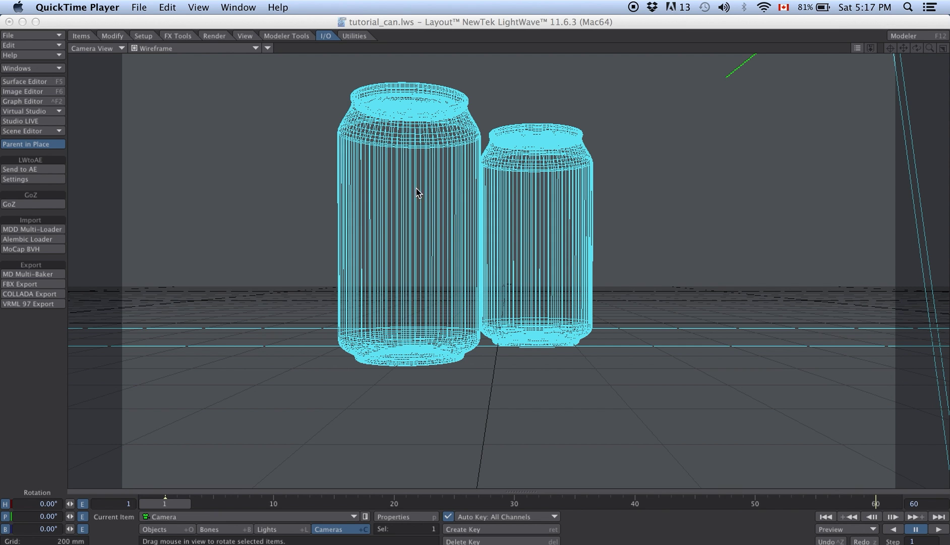
Step: Display the scene as Textured Shaded Solid, inspect the floor and kitchen backdrop in Perspective, and return to Camera View
click(213, 52)
click(218, 83)
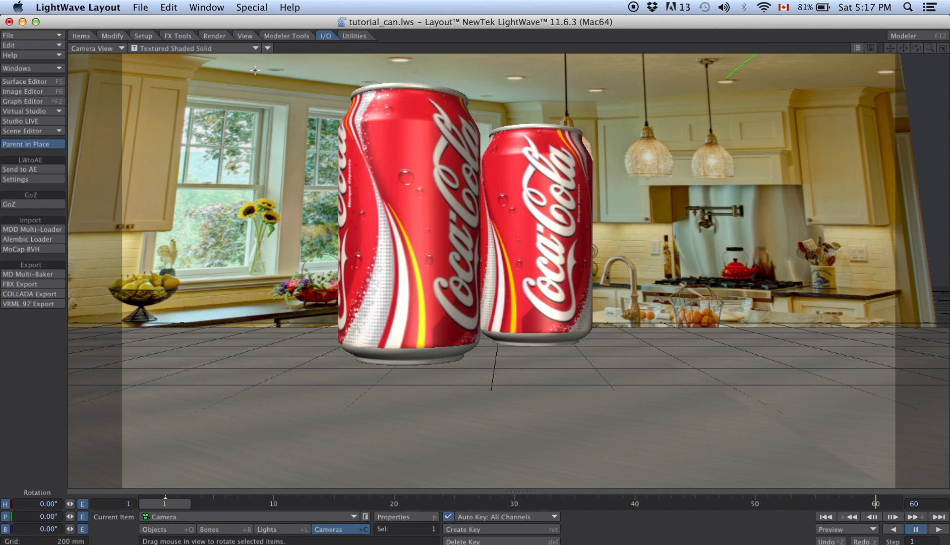
key(4)
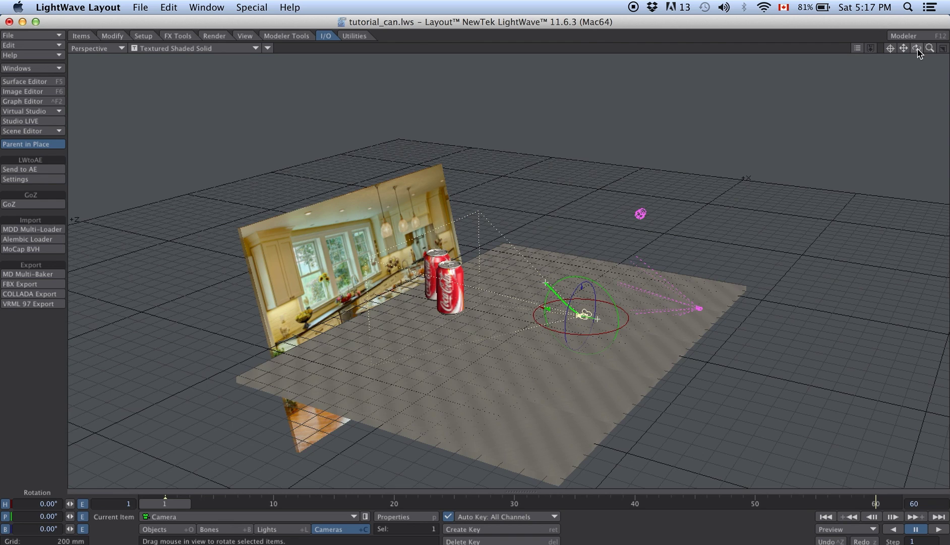
drag(917, 49, 929, 47)
click(517, 386)
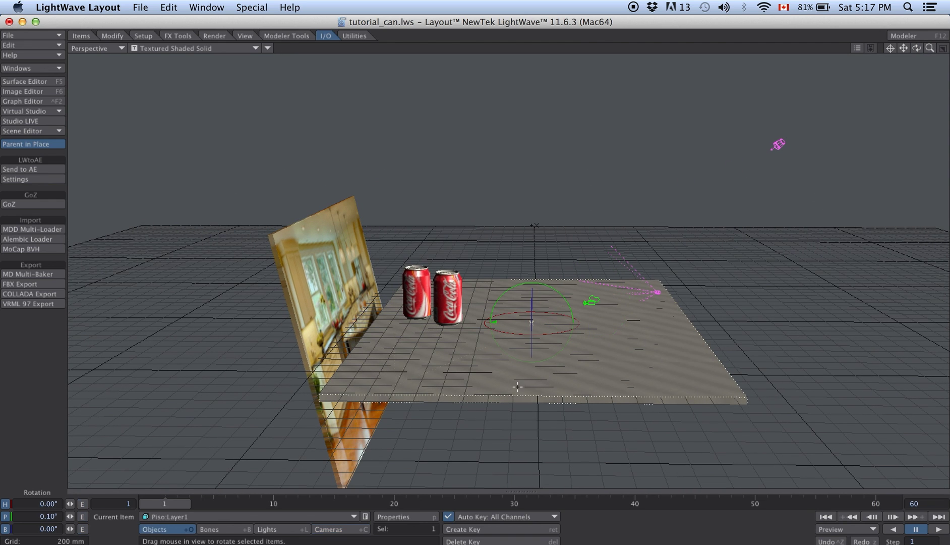
click(293, 288)
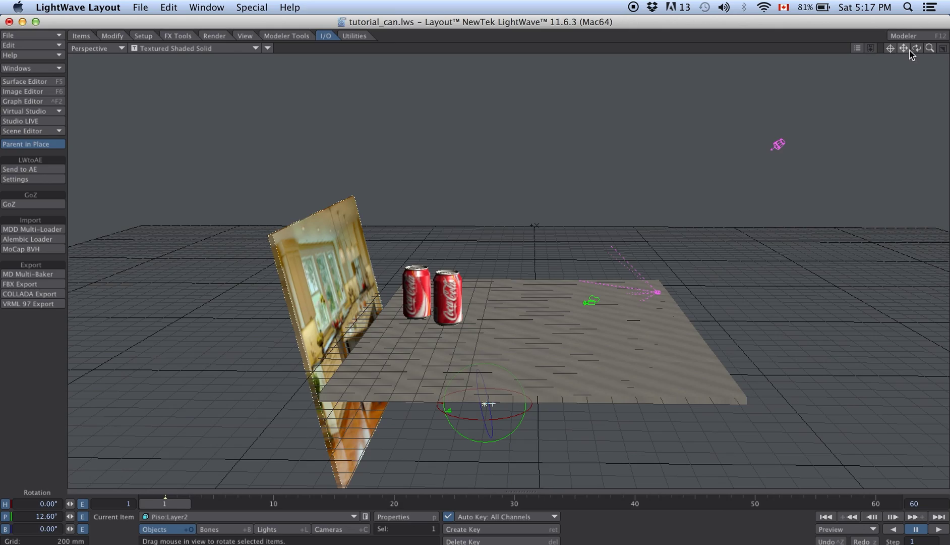
drag(916, 48, 823, 75)
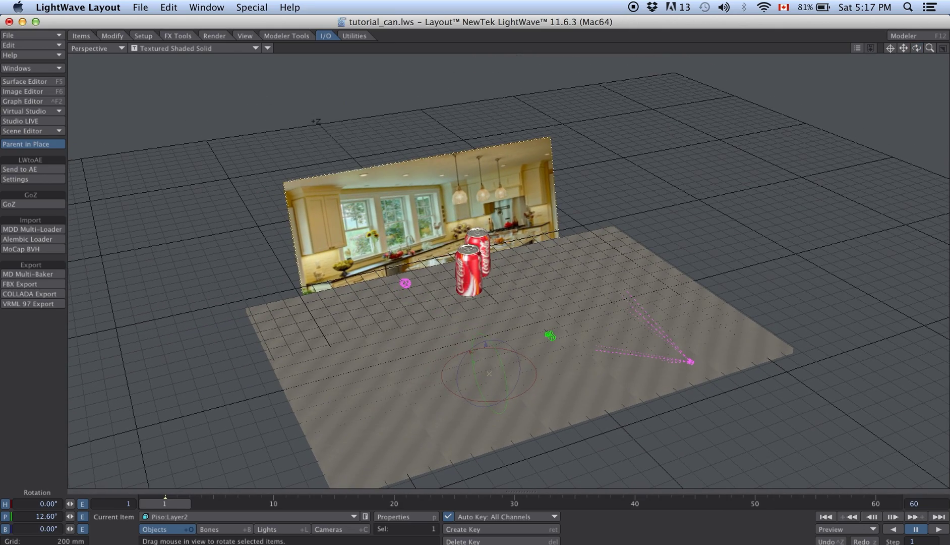
key(6)
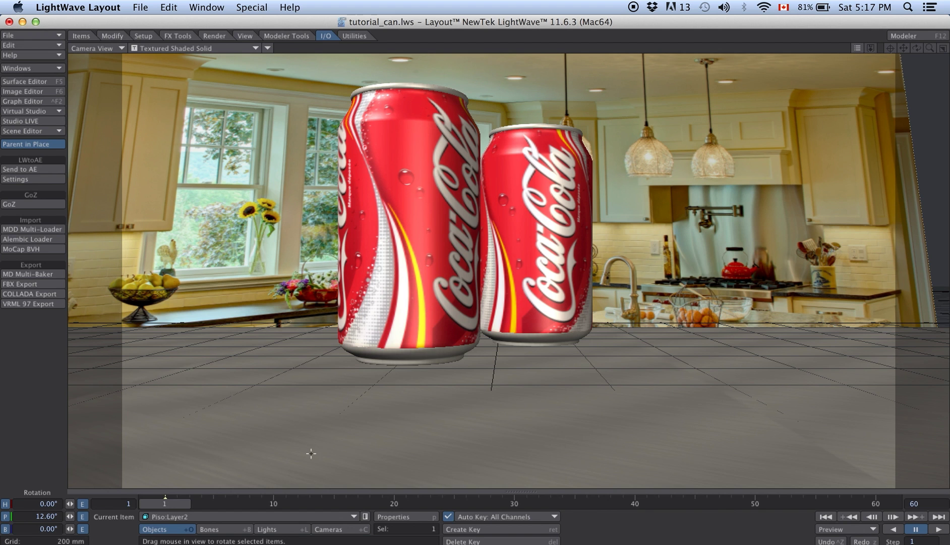
Step: Select the camera, scrub through the timeline to check its animation, and return to frame 1
drag(181, 510, 217, 510)
key(shift+c)
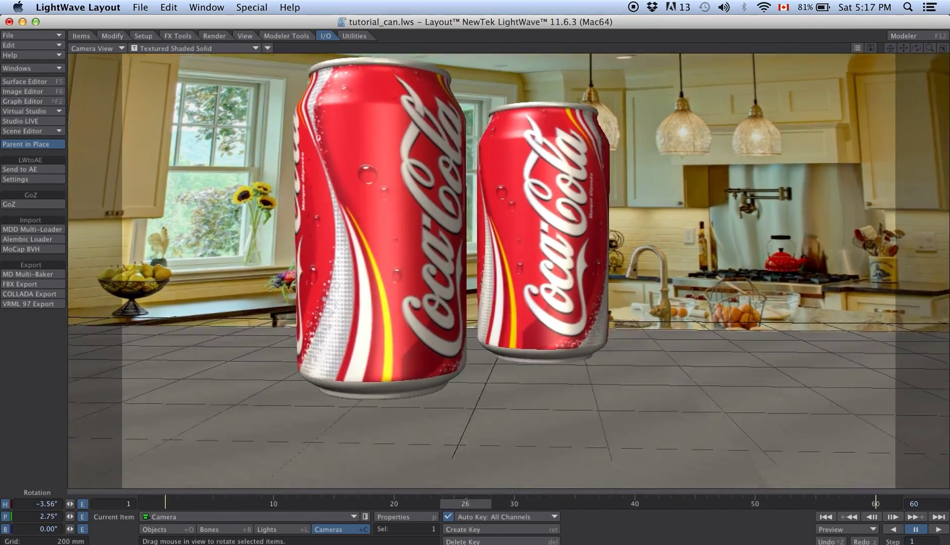
drag(466, 503, 164, 503)
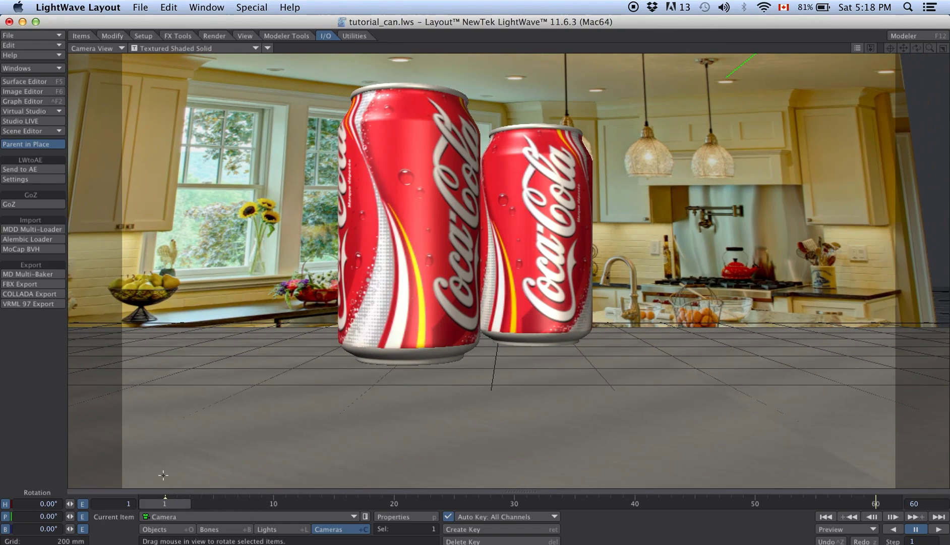
Step: Render frame 1 of the can scene, examine the rendered image and close it
click(214, 35)
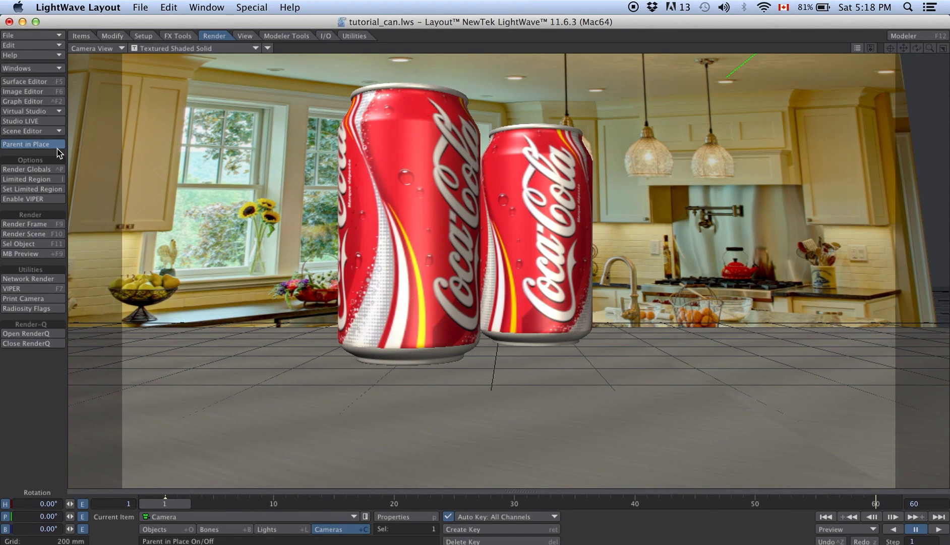
click(46, 223)
click(552, 156)
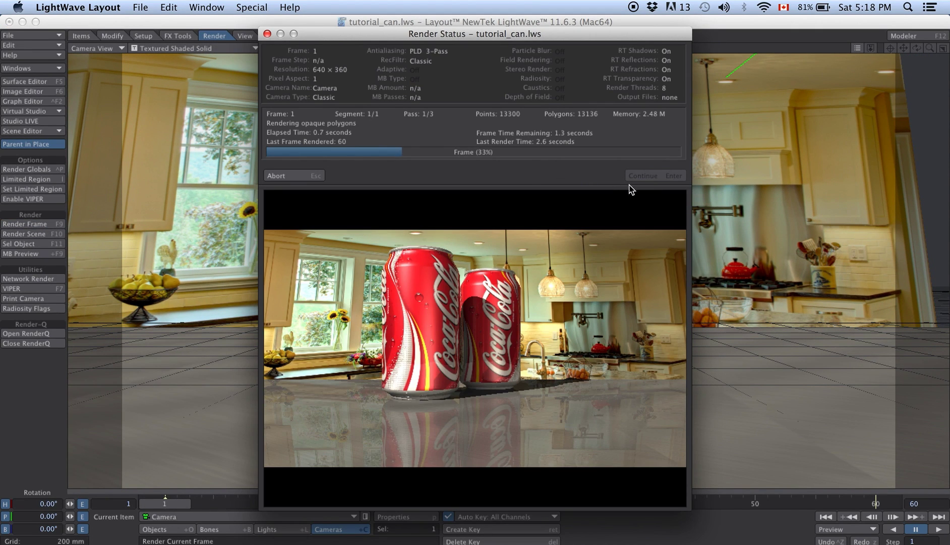
click(652, 178)
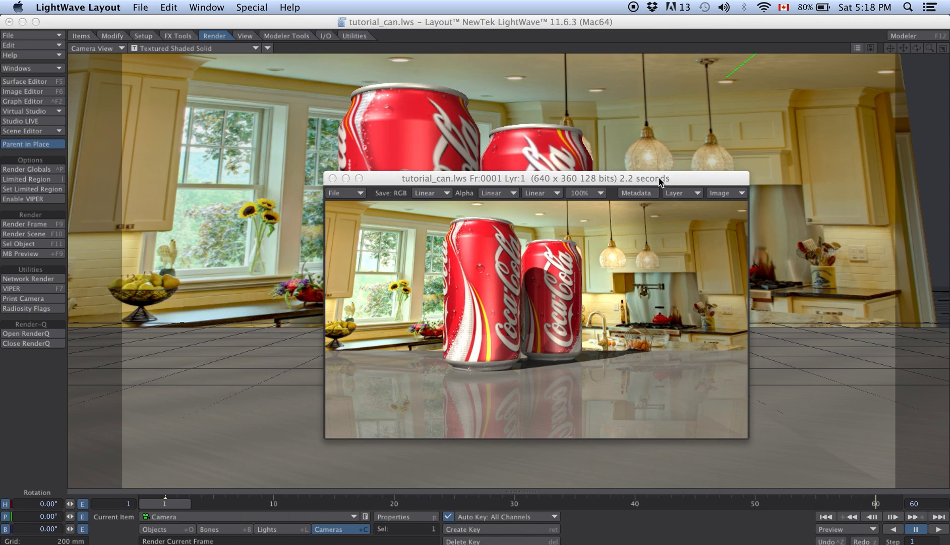
drag(615, 175, 503, 159)
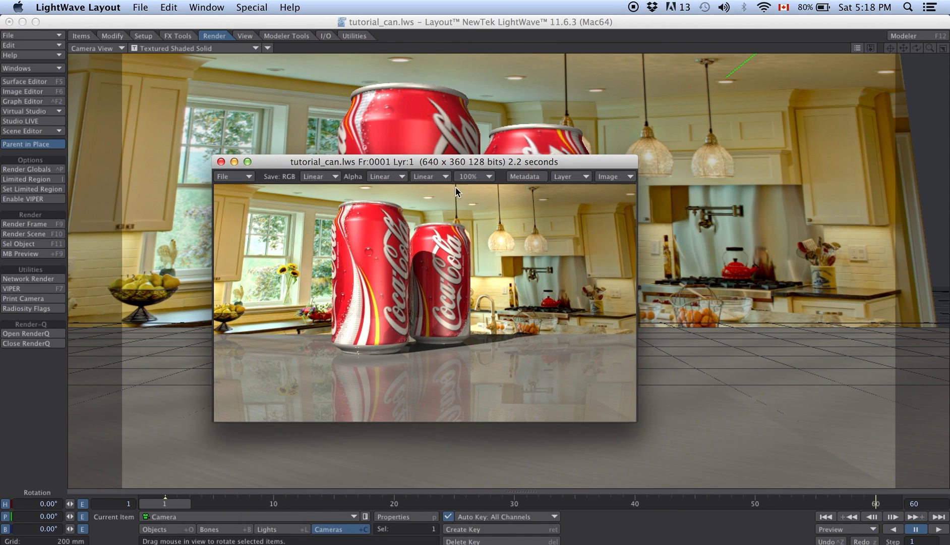
click(221, 161)
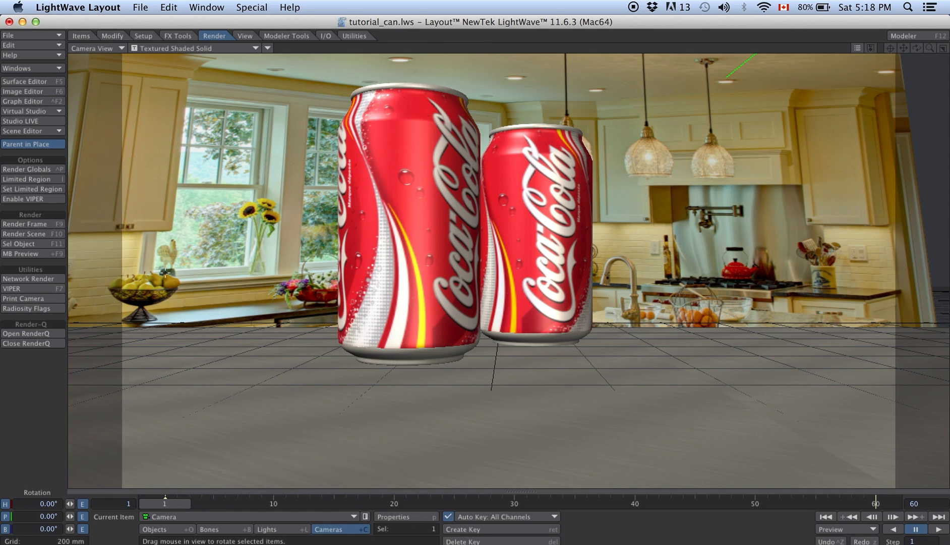
drag(323, 420, 298, 441)
key(ctrl+z)
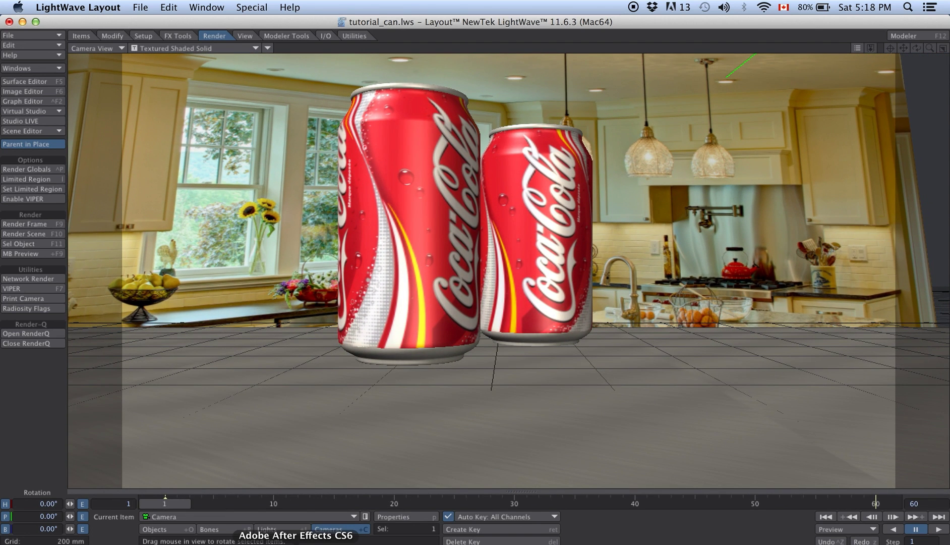
Step: Switch to After Effects and import the tutorial_can PNG sequence starting from tutorial_can001.png
click(295, 541)
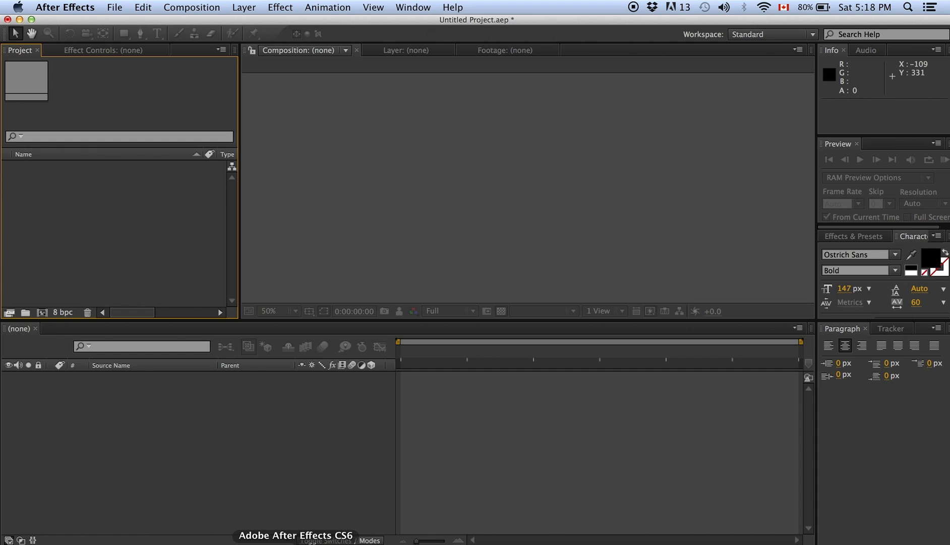
double_click(124, 219)
click(340, 109)
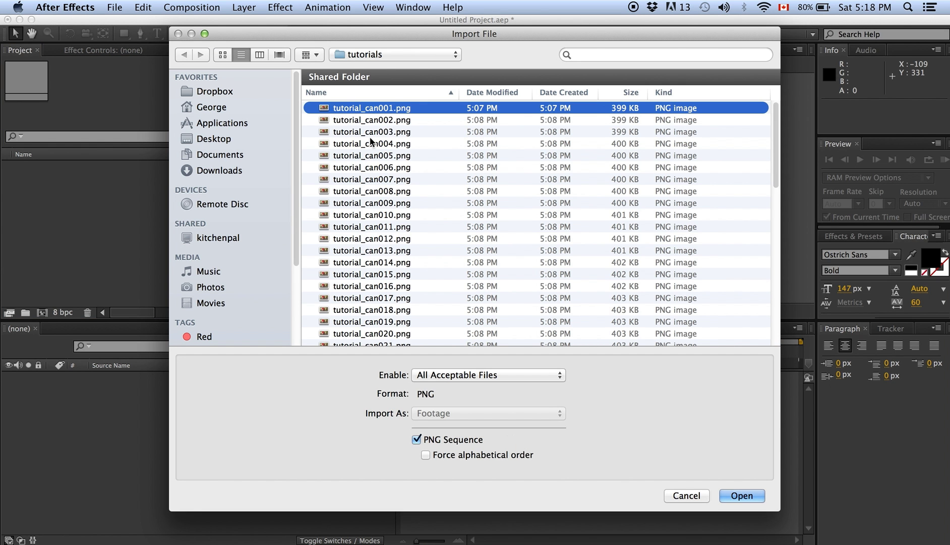
scroll(426, 167, down, 15)
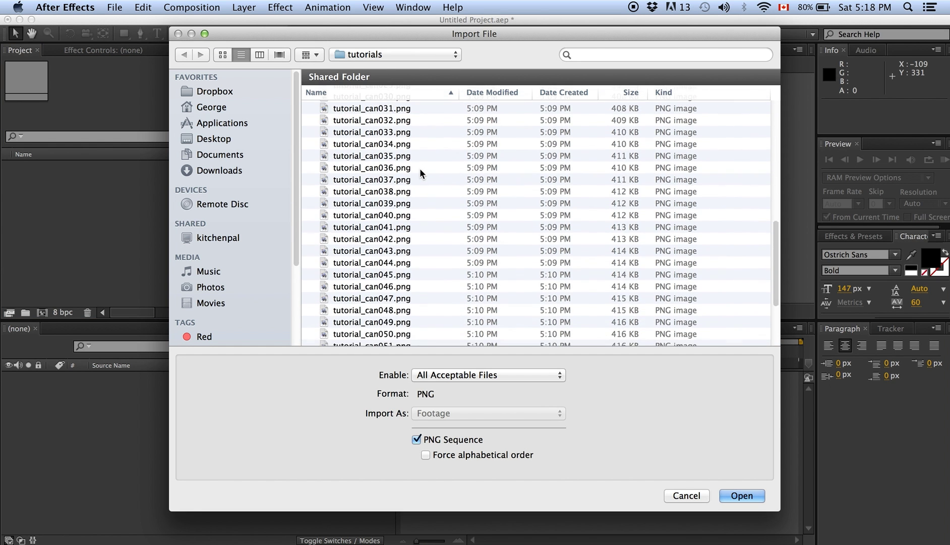
scroll(417, 182, up, 15)
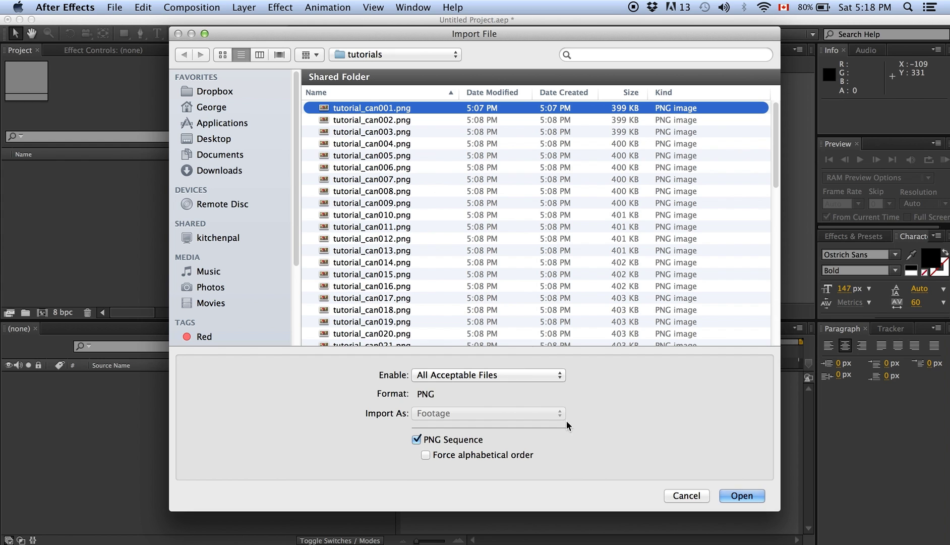
click(742, 496)
click(108, 187)
Step: Create a 640 x 360 px composition with square pixels, 30 fps, start timecode 0:00:00:01 and a 10-second duration
click(174, 7)
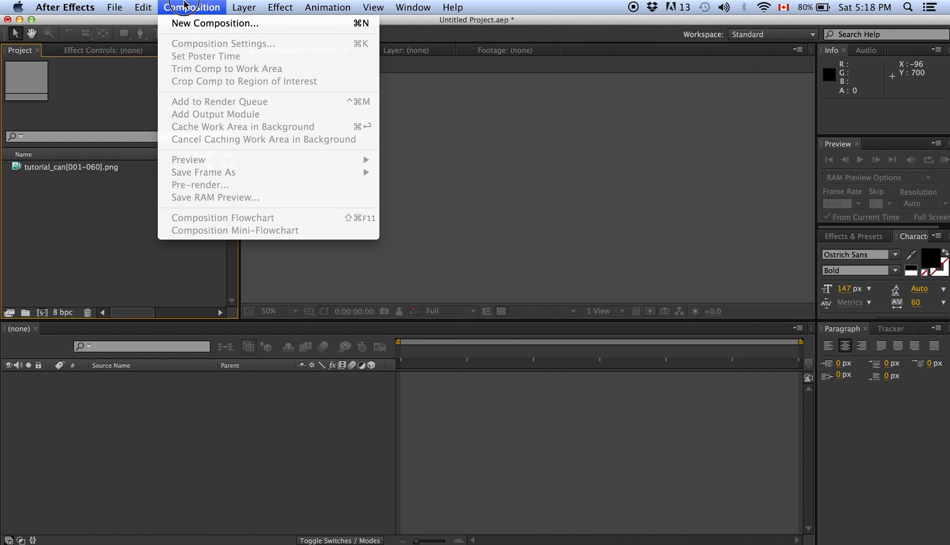
click(189, 24)
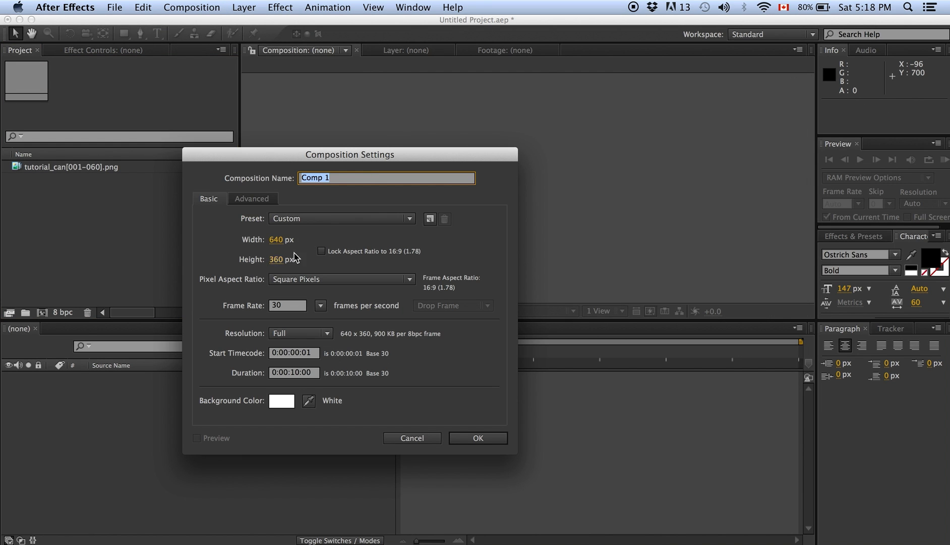
click(318, 355)
click(316, 374)
click(359, 291)
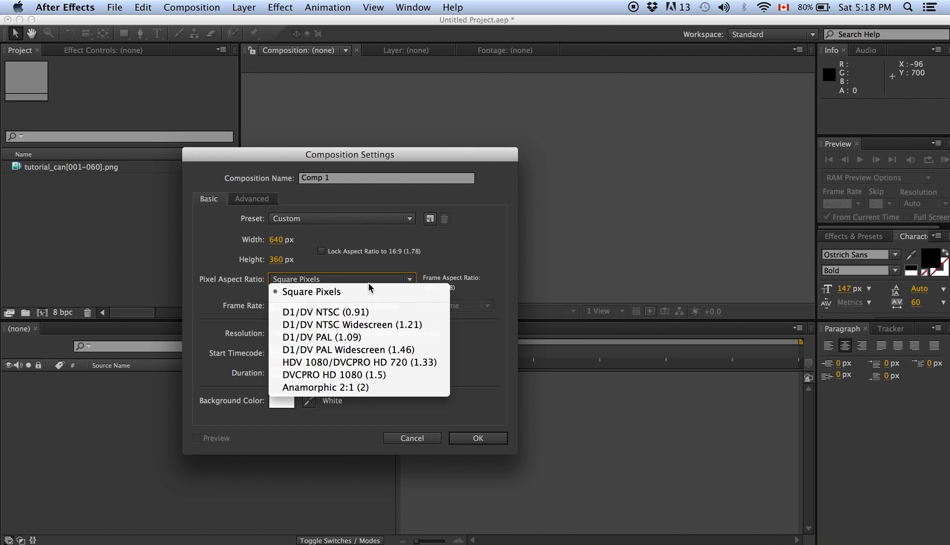
click(479, 303)
click(287, 305)
click(477, 437)
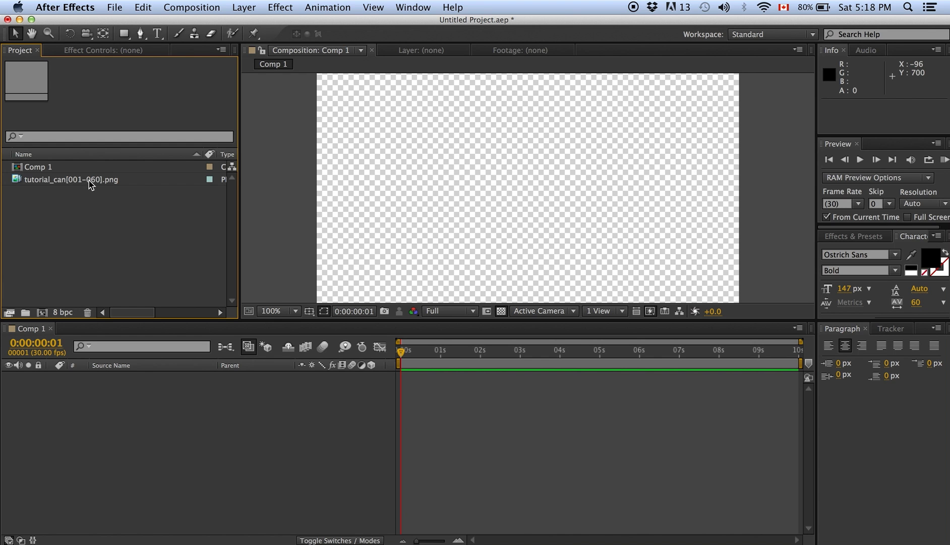
Step: Add the tutorial_can sequence to the Comp 1 timeline and scrub through it from the start
drag(90, 185, 141, 408)
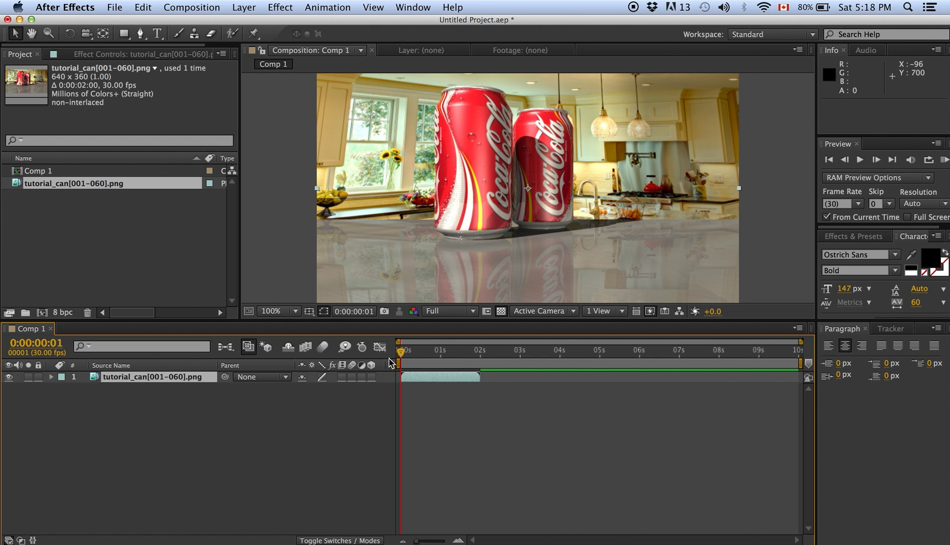
mouse_move(402, 352)
mouse_down()
mouse_move(480, 352)
mouse_move(415, 364)
mouse_move(462, 364)
mouse_move(402, 363)
mouse_up()
click(327, 418)
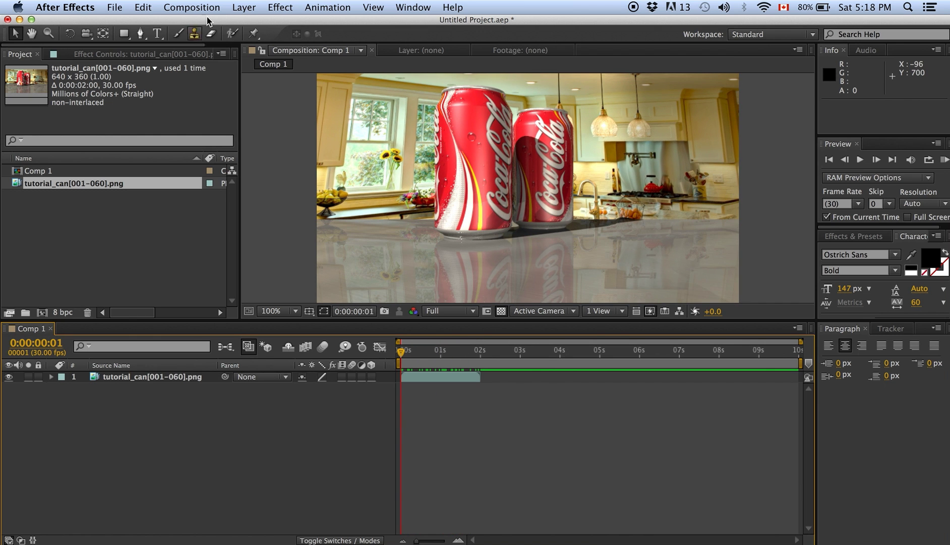
Step: Add a text layer reading "TEXT" over the cans in the composition and select the layer
click(151, 34)
click(511, 242)
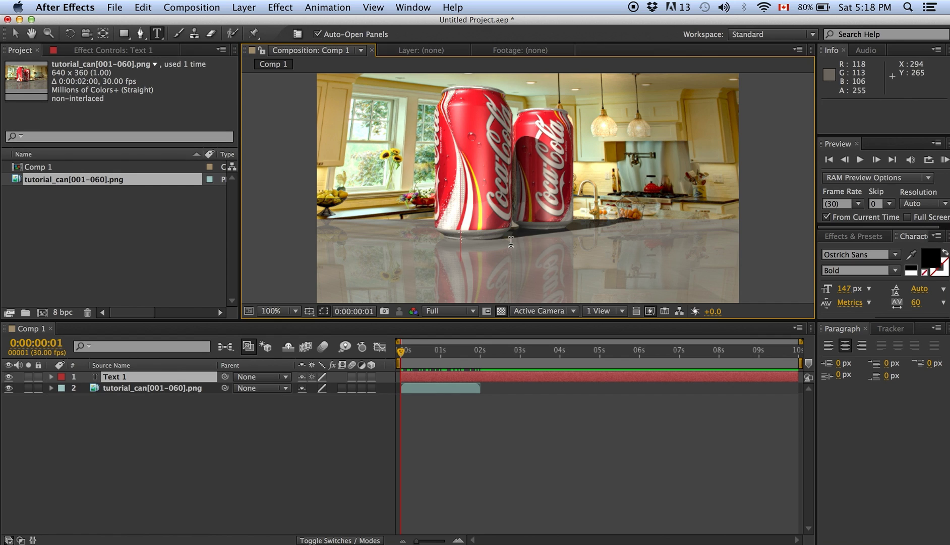
text(TEXT)
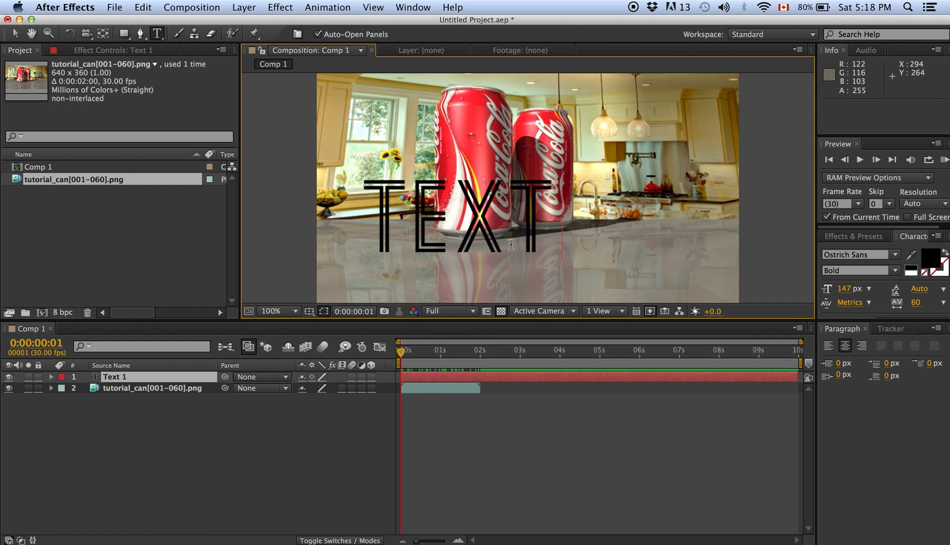
key(BackSpace)
click(236, 412)
click(197, 380)
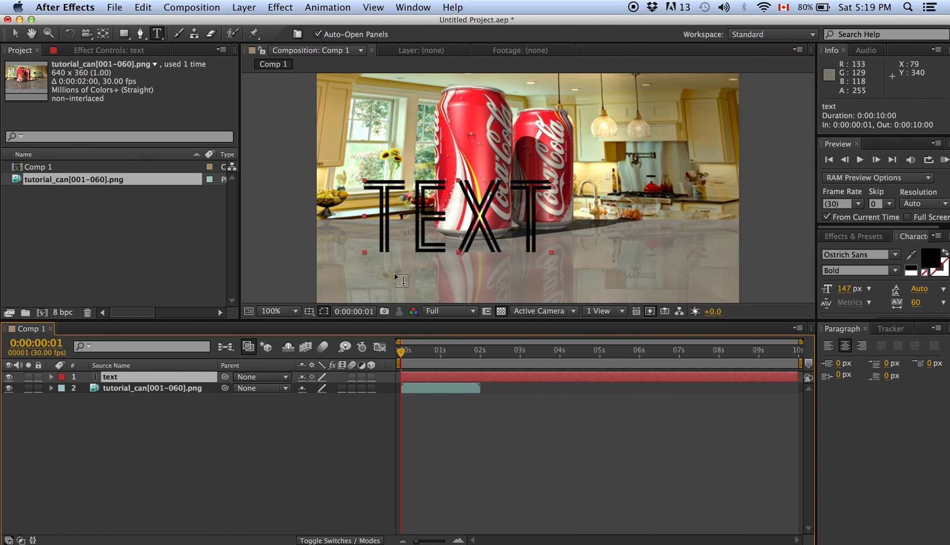
Step: Move the text onto the lower-right part of the countertop and scrub the timeline to compare it with the camera motion
click(140, 464)
click(149, 381)
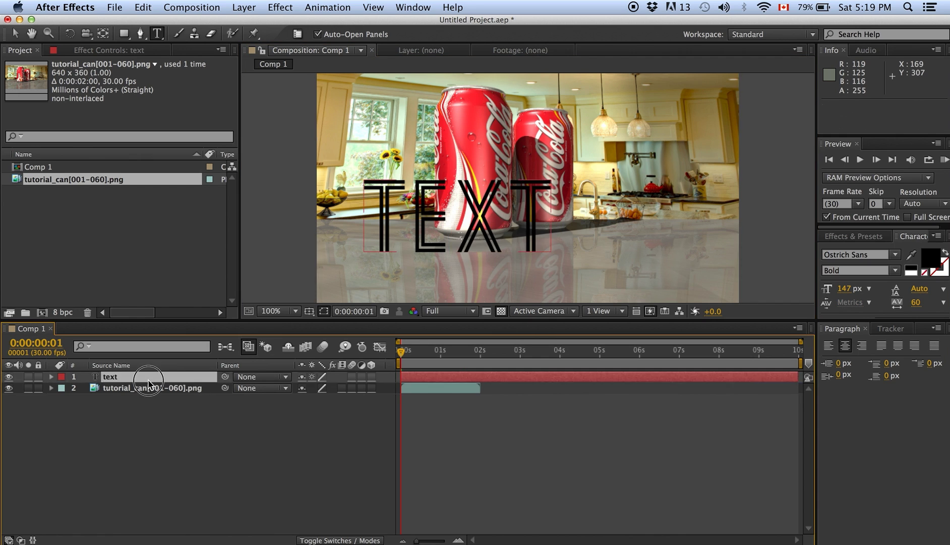
key(v)
drag(482, 232, 627, 256)
drag(401, 353, 374, 366)
click(233, 425)
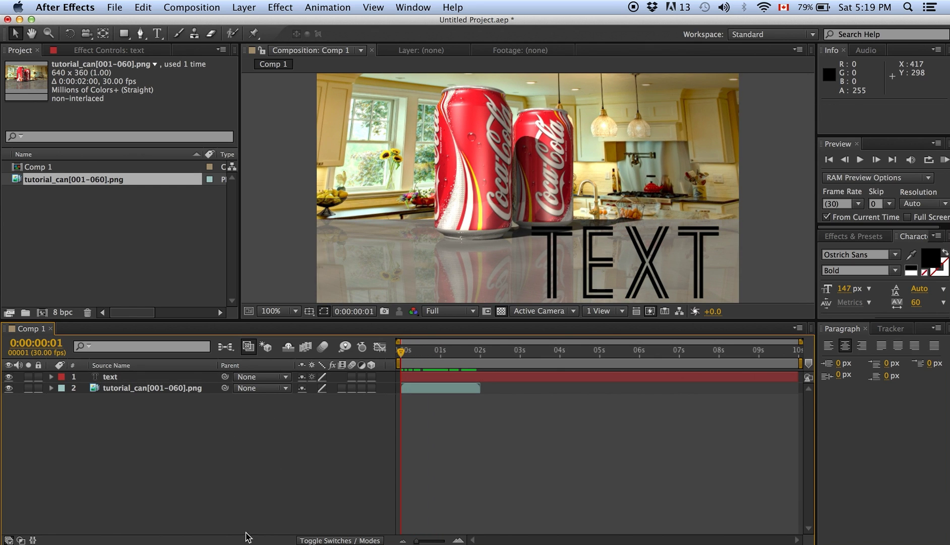
Step: Switch to LightWave Layout and send the camera to After Effects with LWtoAE
click(163, 544)
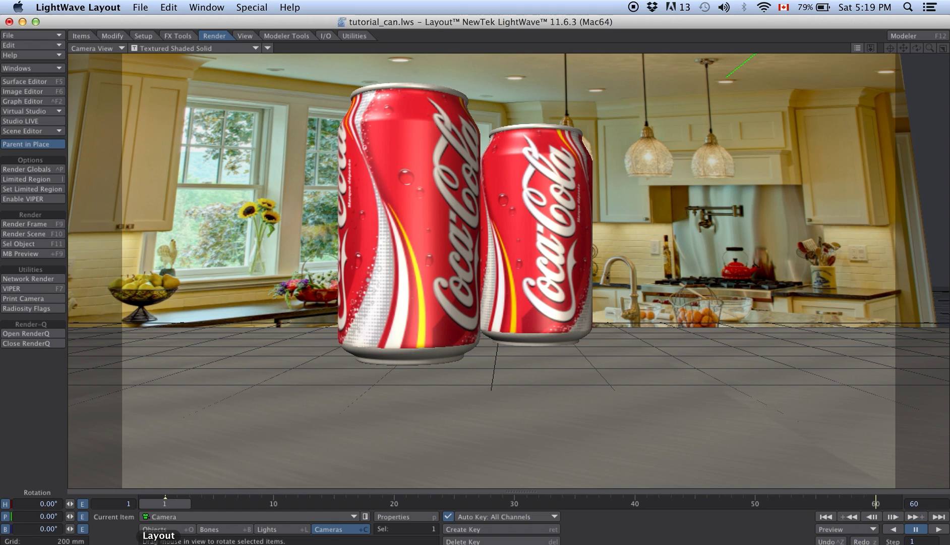
click(325, 36)
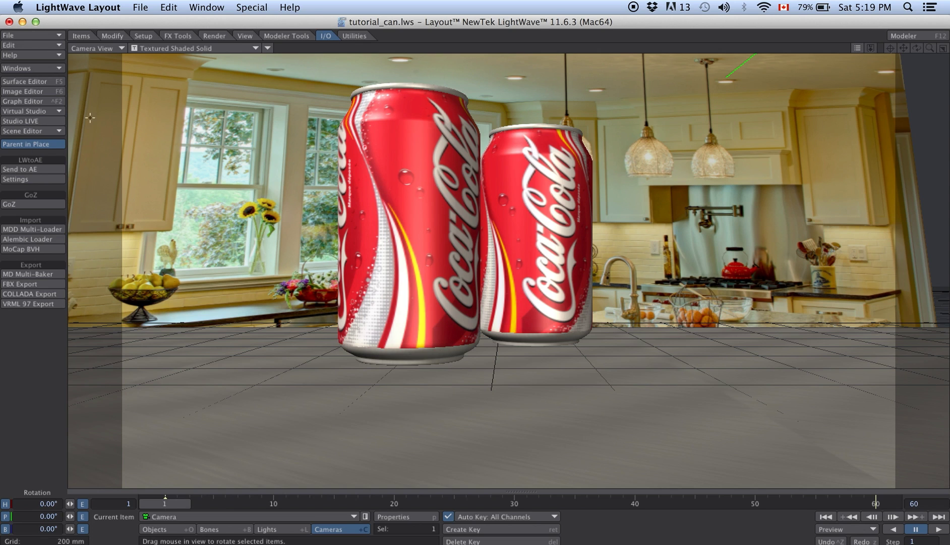
click(35, 170)
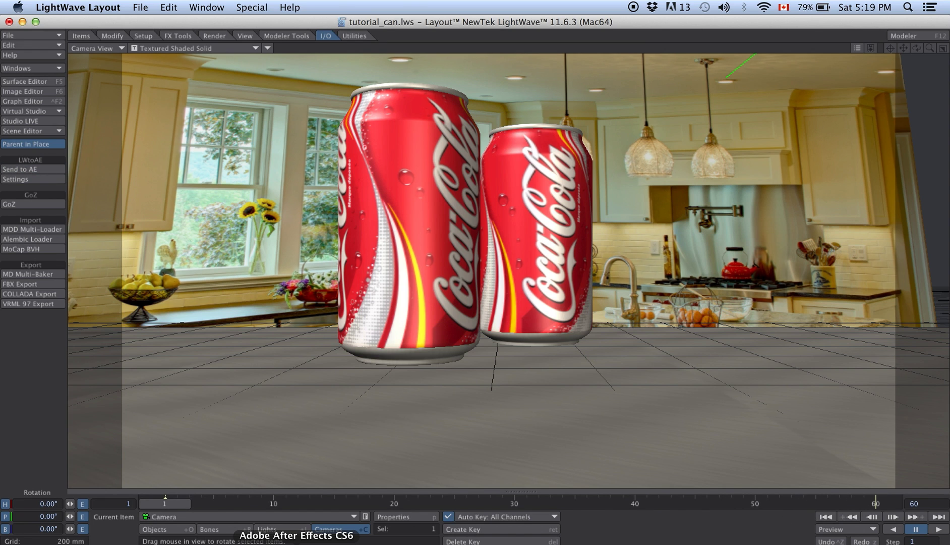
Step: Switch to After Effects, reveal the Camera layer's animated properties and select all their keyframes
click(296, 543)
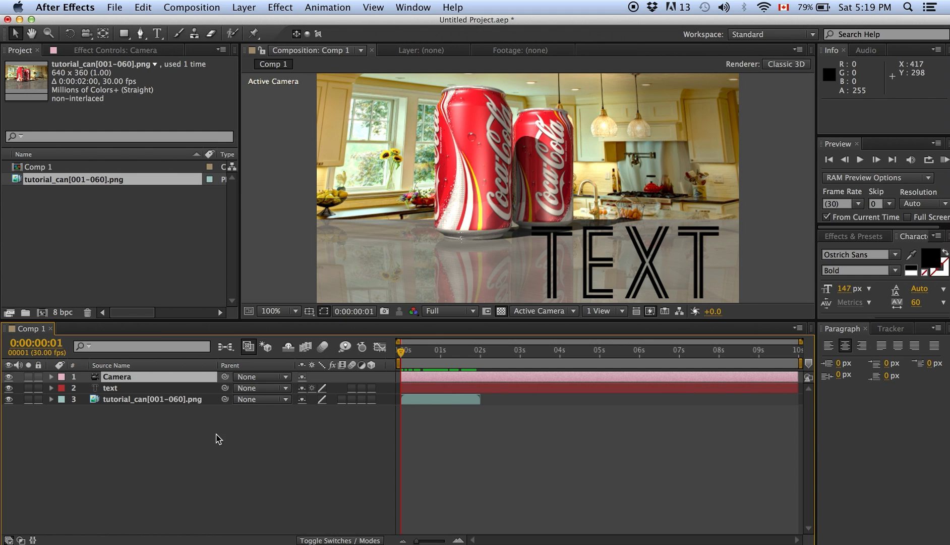
key(u)
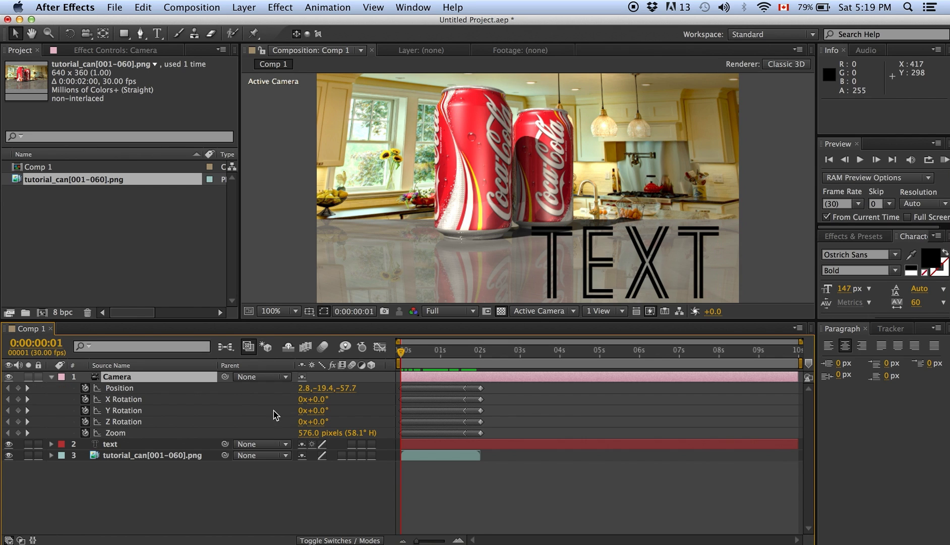
drag(497, 385, 381, 466)
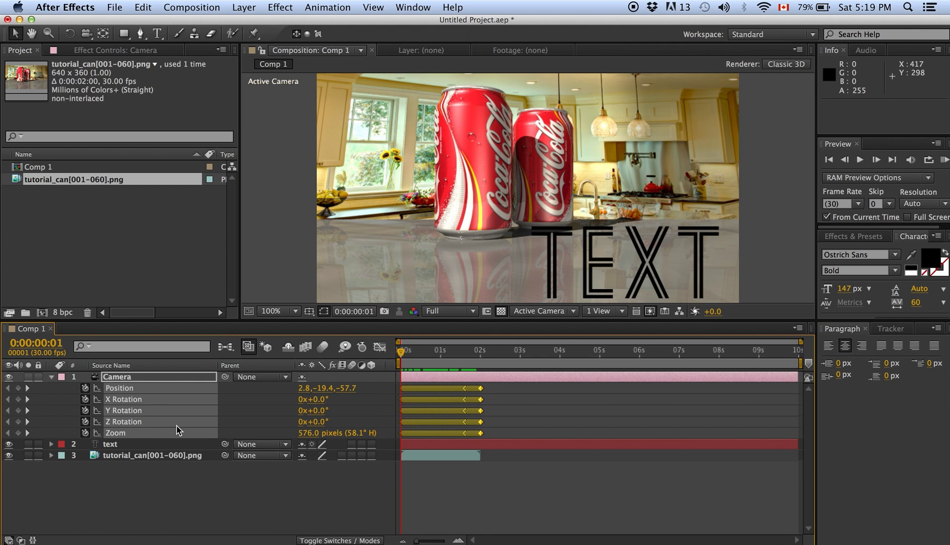
Step: Turn the text into a 3D layer and scrub the timeline to frame 24 to check it against the camera motion
click(361, 513)
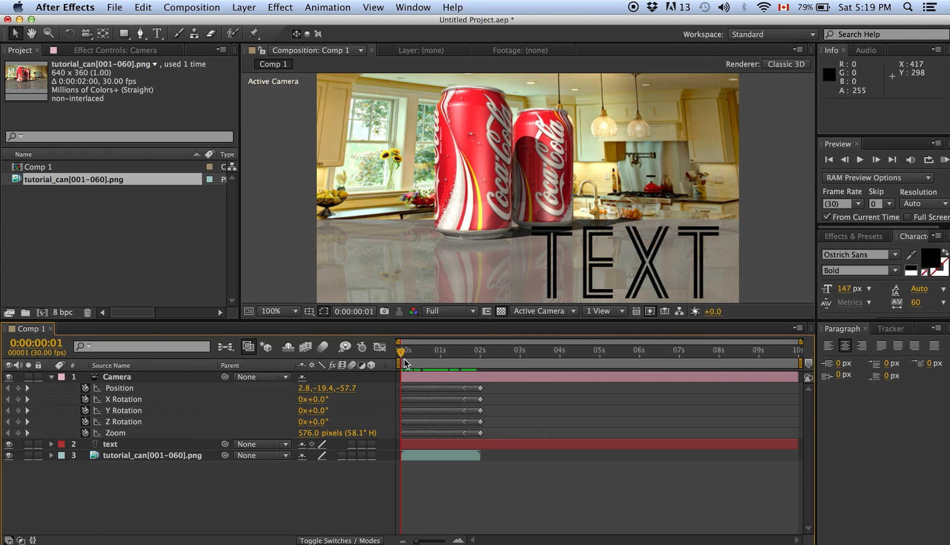
drag(405, 359, 437, 376)
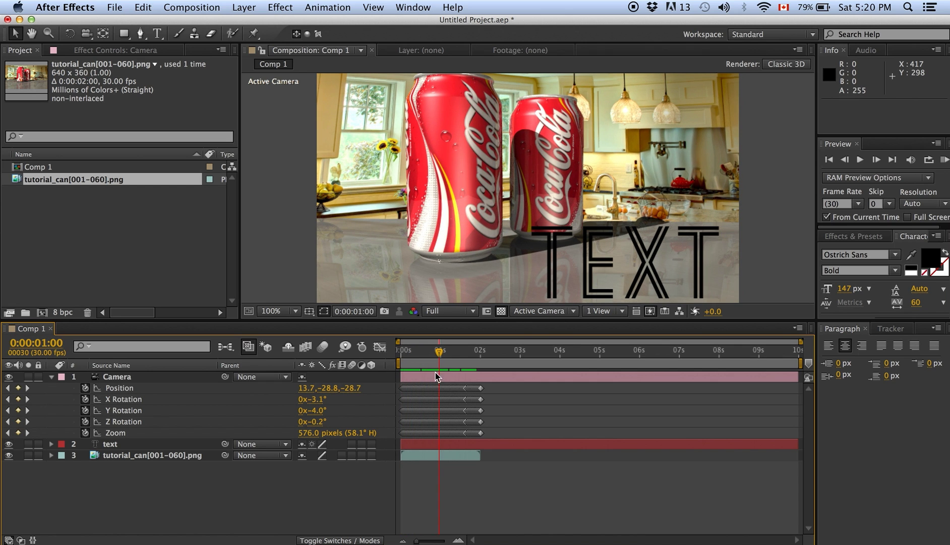
click(371, 444)
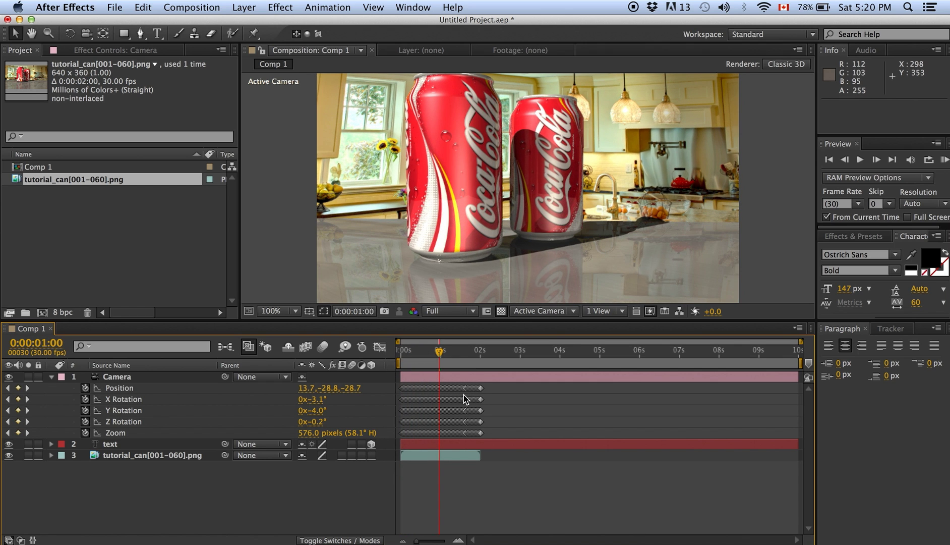
mouse_move(437, 359)
mouse_down()
mouse_move(403, 359)
mouse_move(467, 361)
mouse_move(407, 364)
mouse_move(440, 366)
mouse_move(431, 364)
mouse_up()
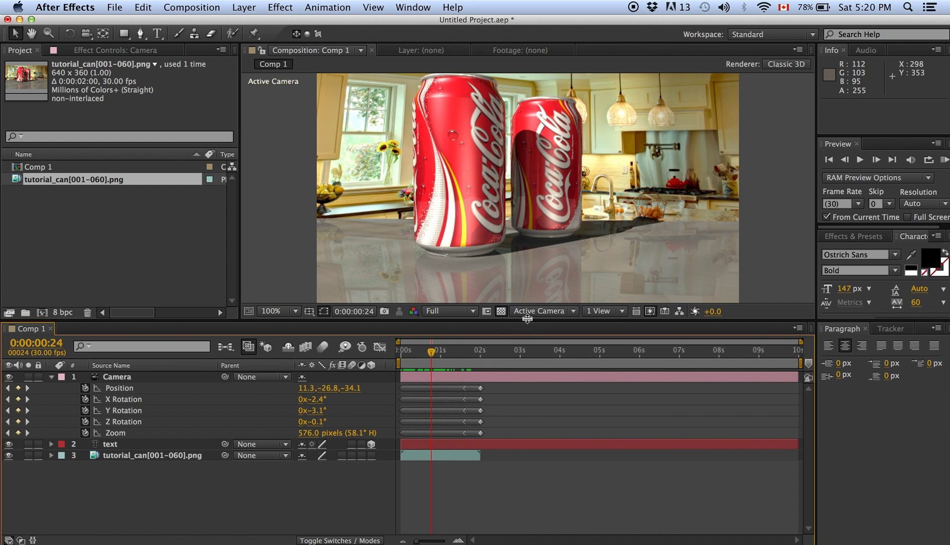
Step: In the Top view, move the text layer along X to about 12 so it lines up with the camera, and return to the Active Camera view
click(530, 311)
click(545, 390)
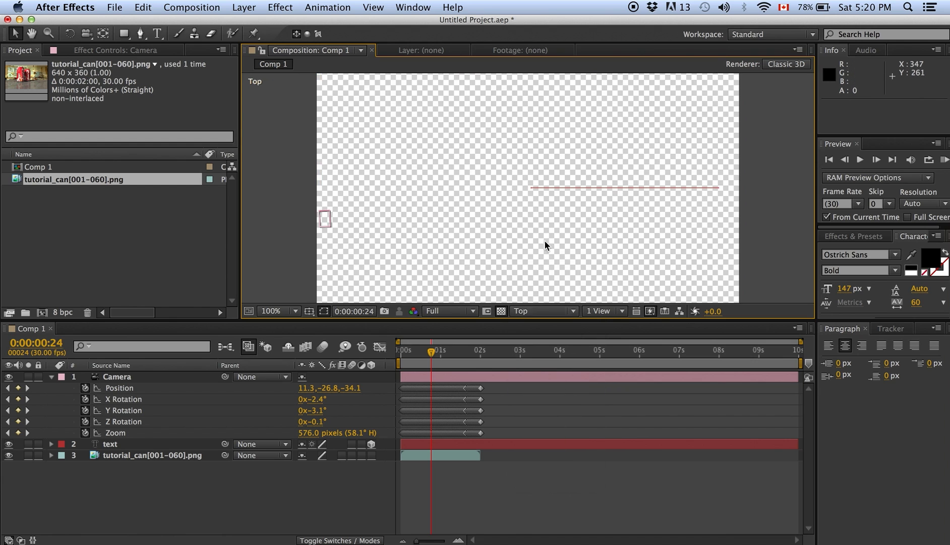
key(comma)
key(comma)
click(145, 444)
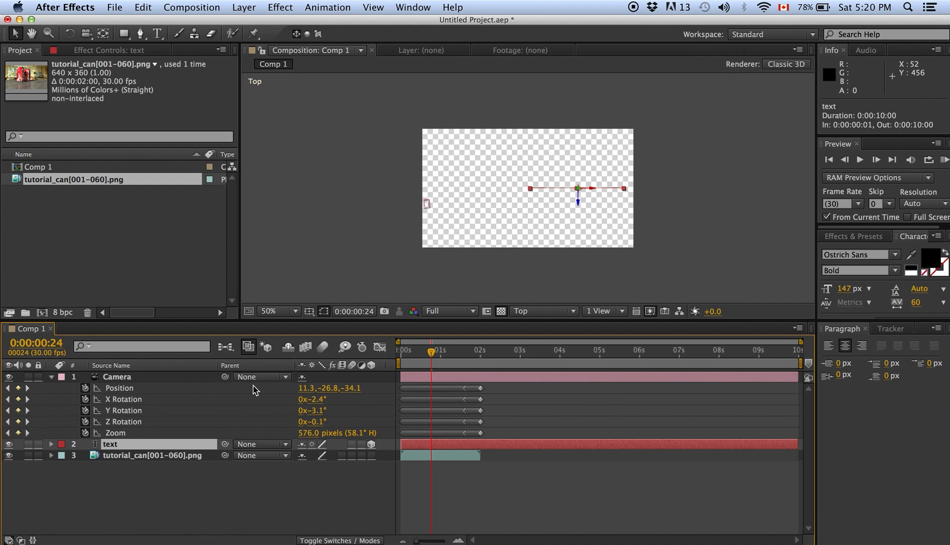
drag(593, 190, 441, 188)
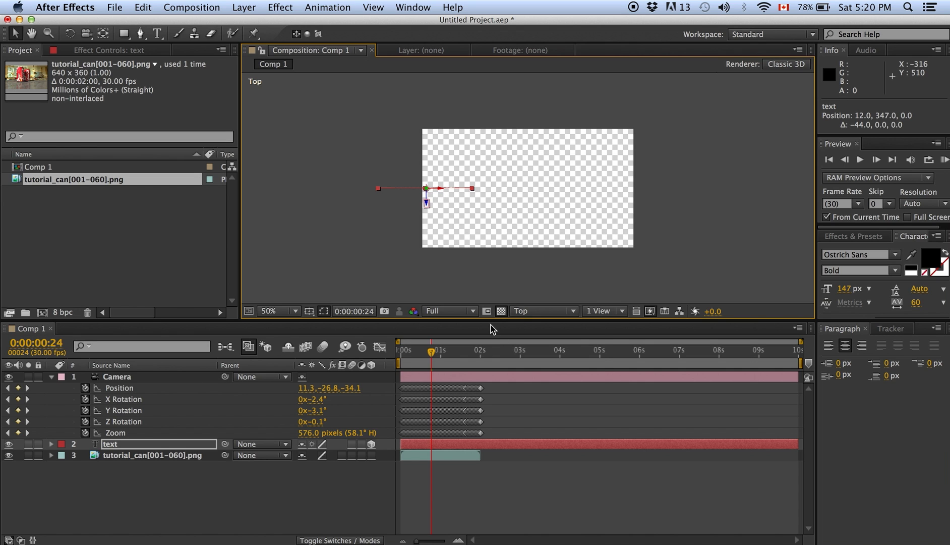
click(512, 313)
click(531, 316)
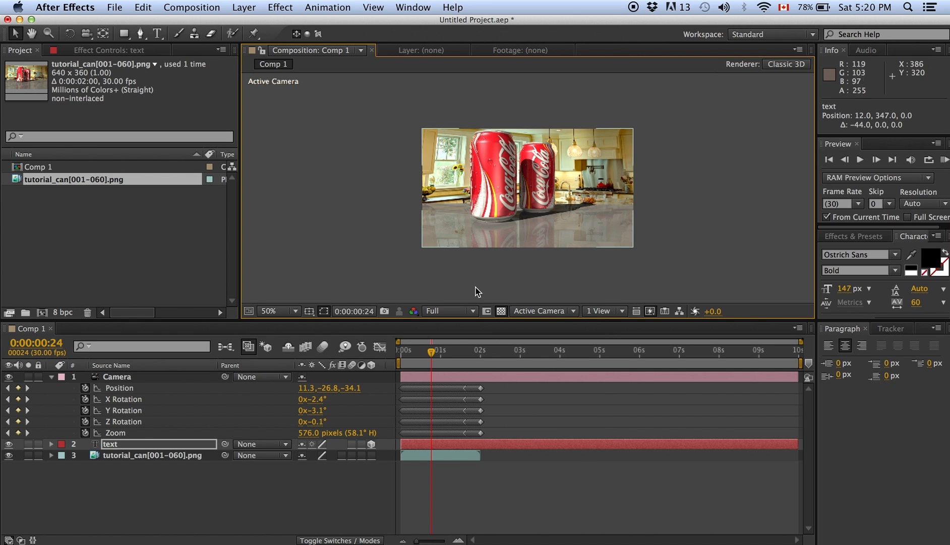
Step: Scale the text layer down to 8%
key(s)
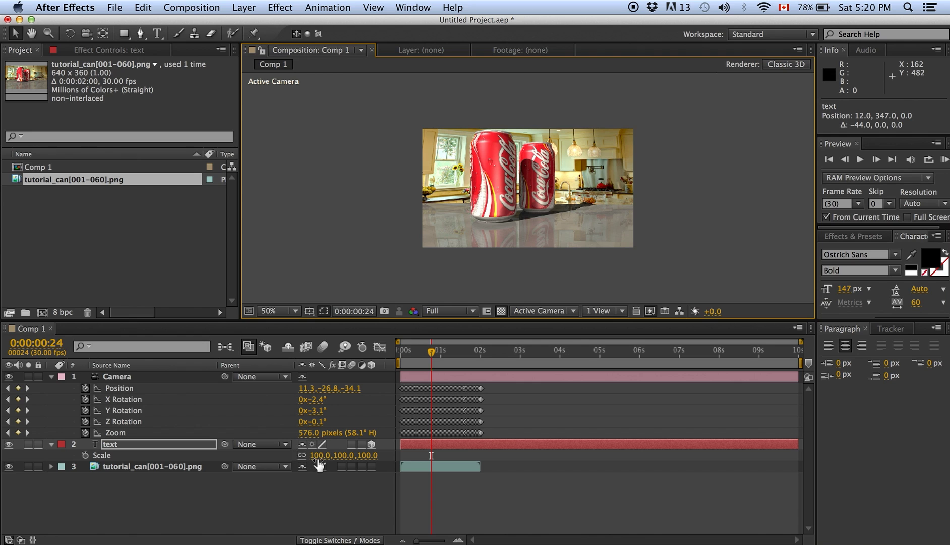
drag(318, 464, 307, 462)
drag(301, 460, 259, 462)
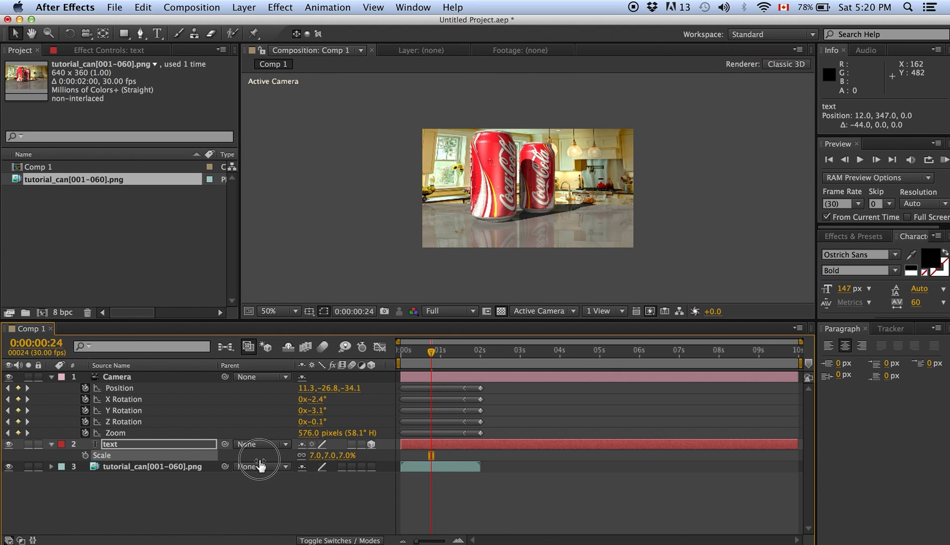
key(Return)
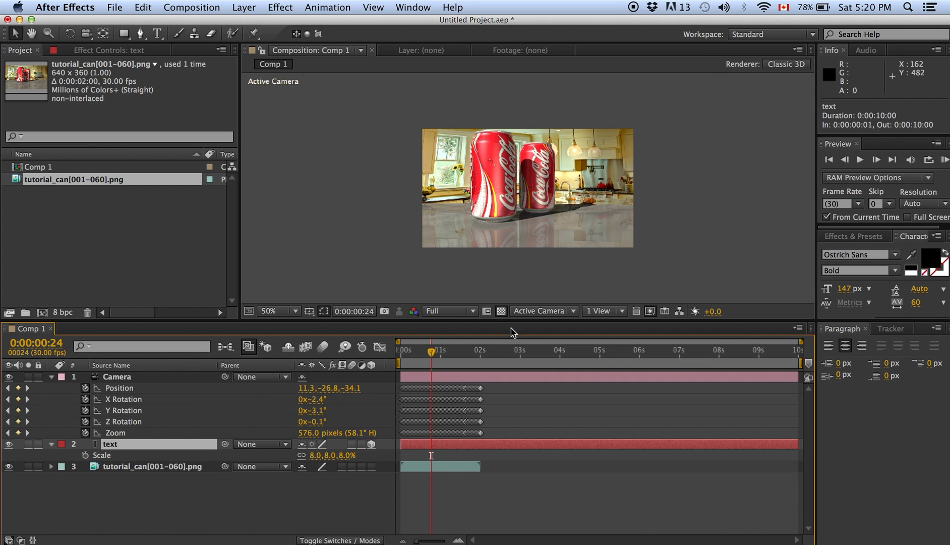
Step: In the Top view, move the text away from the camera to a Z position of about 22, and return to the Active Camera view
click(542, 311)
click(555, 390)
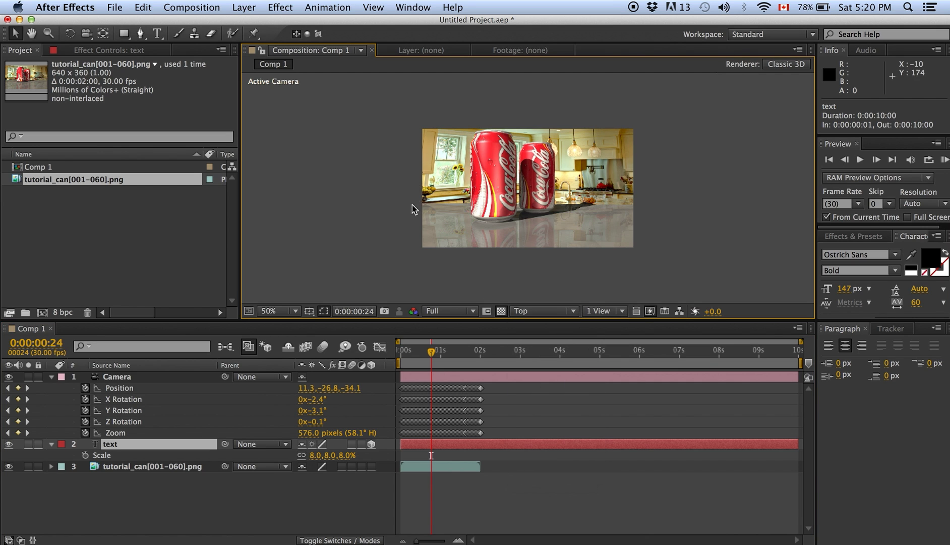
drag(425, 202, 425, 196)
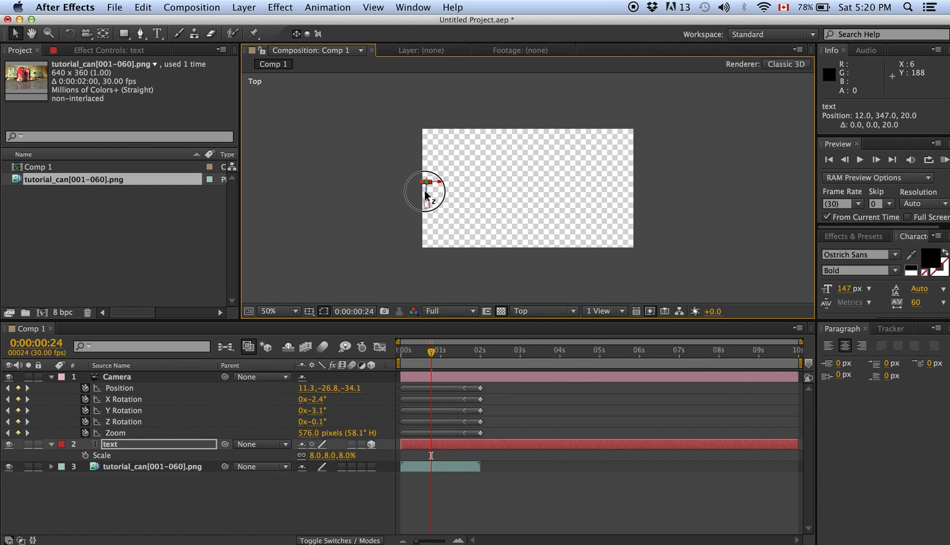
click(518, 312)
click(534, 384)
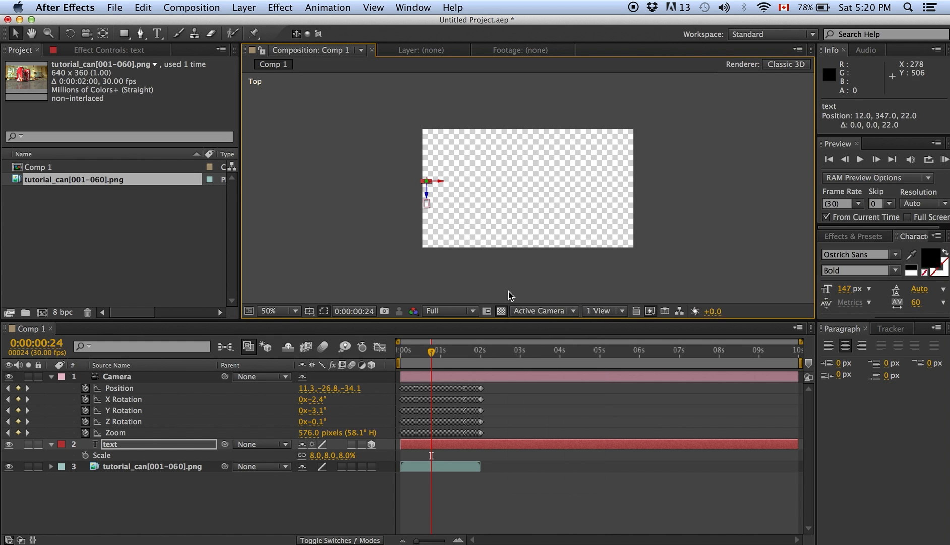
Step: At frame 1, reposition the text in the Top view to about X -2 and Z 46, ending in the Active Camera view
drag(421, 353, 371, 355)
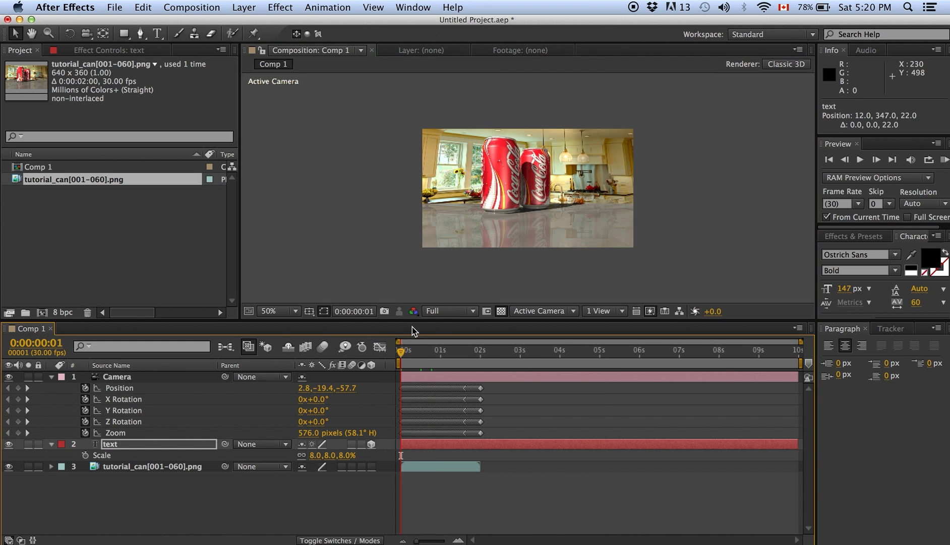
click(543, 312)
click(555, 388)
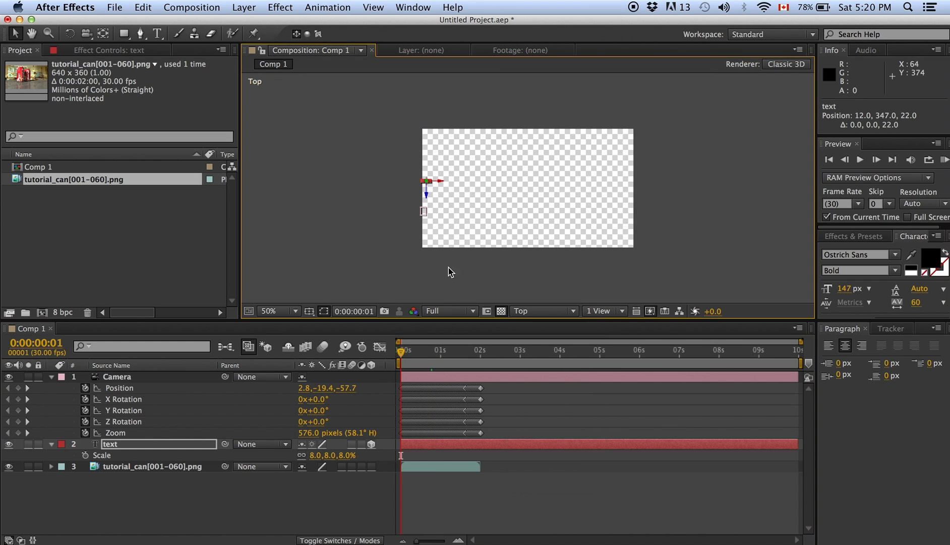
drag(425, 192, 435, 176)
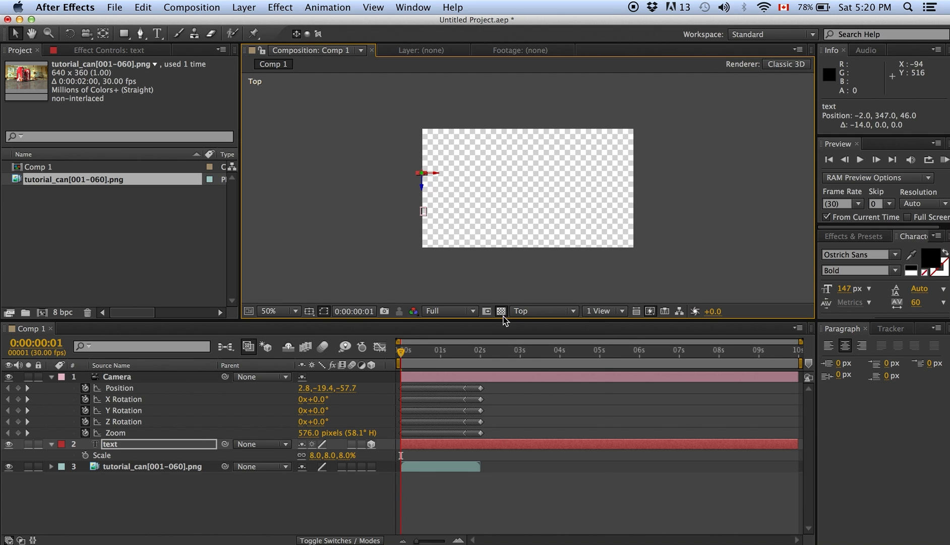
click(542, 311)
click(535, 325)
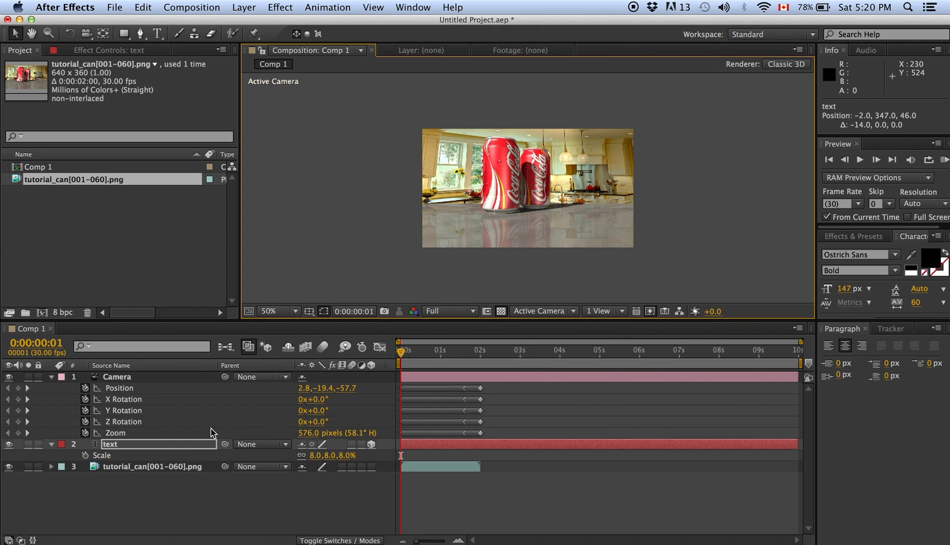
Step: Raise the text into the camera's frame and place it on the countertop at about 15.1, 1.5, 46
click(208, 442)
scroll(624, 188, down, 6)
scroll(599, 196, up, 3)
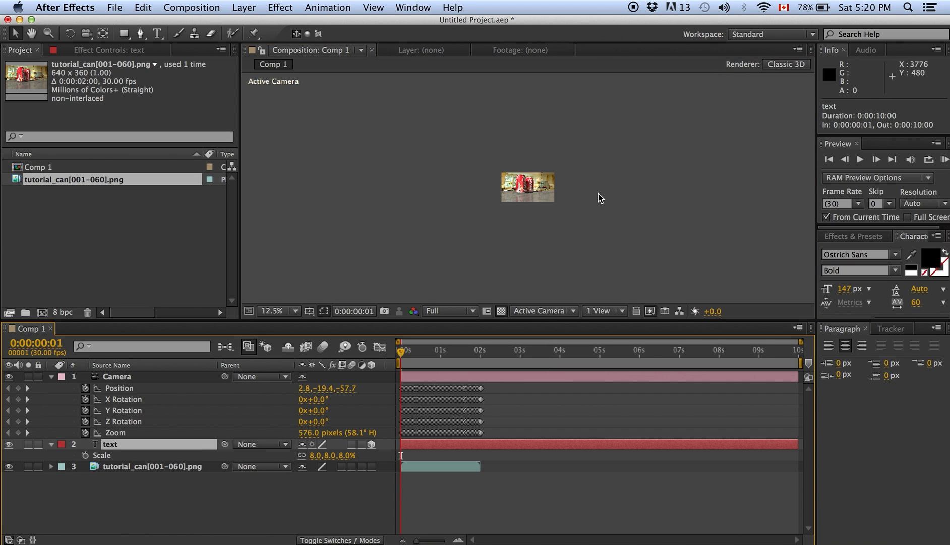
scroll(599, 198, down, 1)
drag(527, 274, 530, 235)
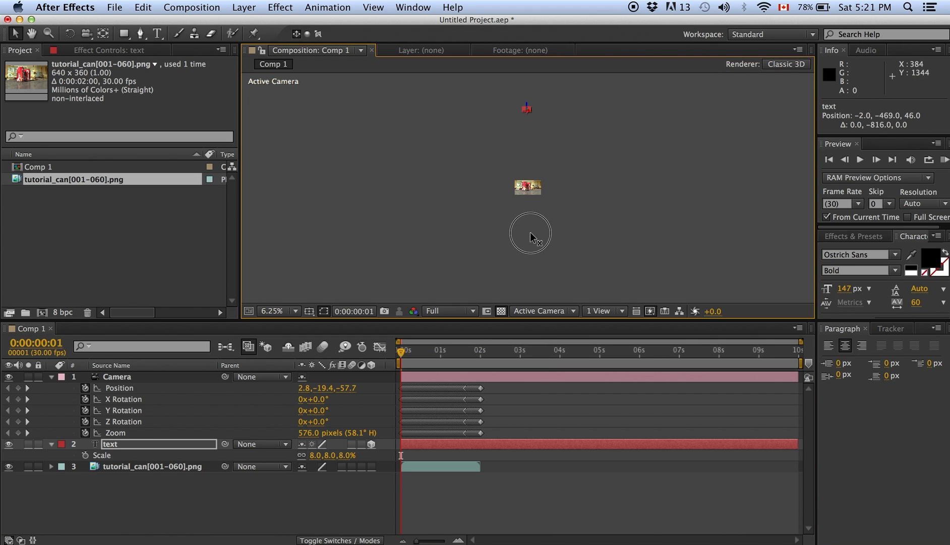
key(slash)
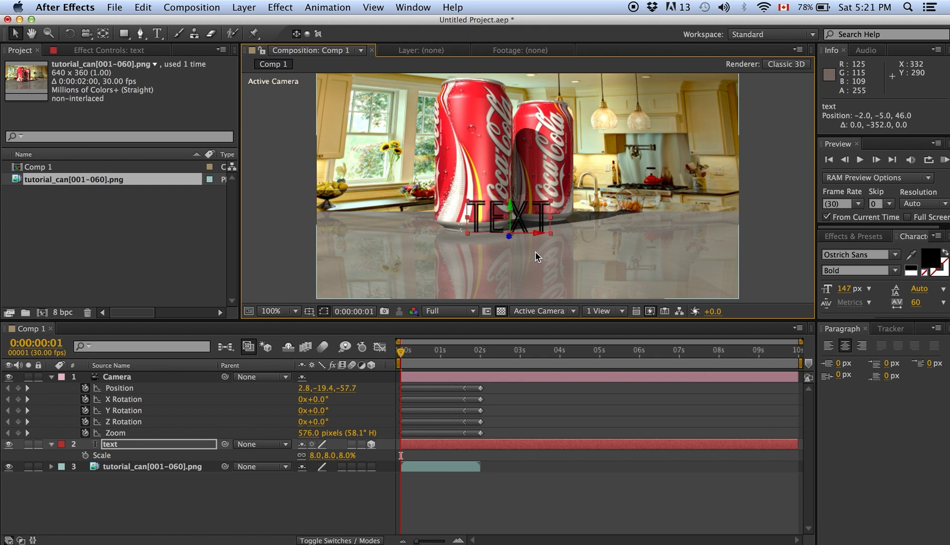
drag(527, 229, 591, 250)
Step: In the Top view, push the text back in depth to a Z position of about 169, and return to the Active Camera view
click(550, 311)
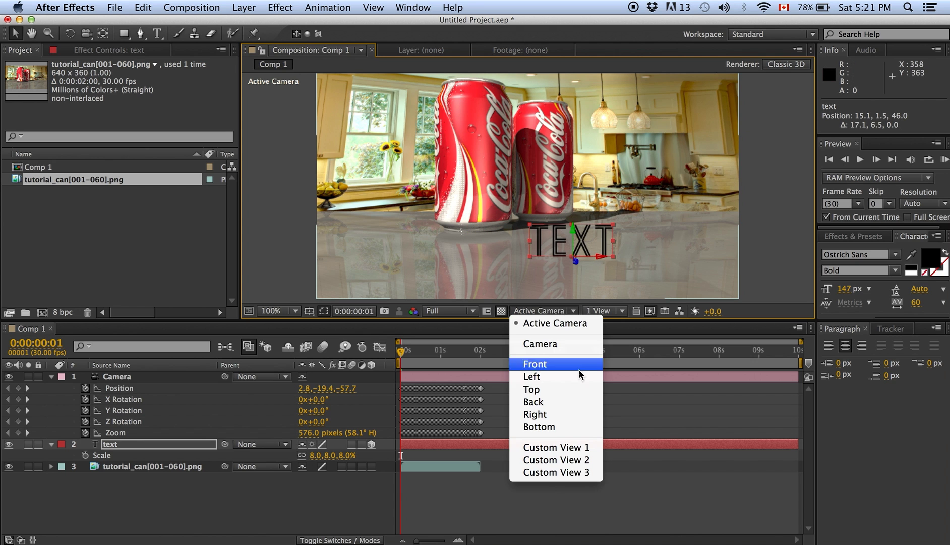
click(567, 390)
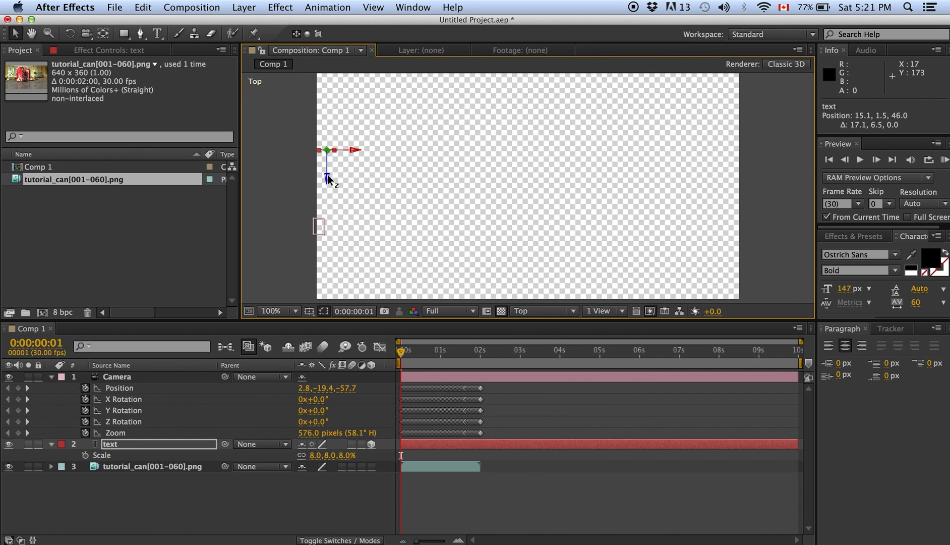
drag(327, 174, 328, 221)
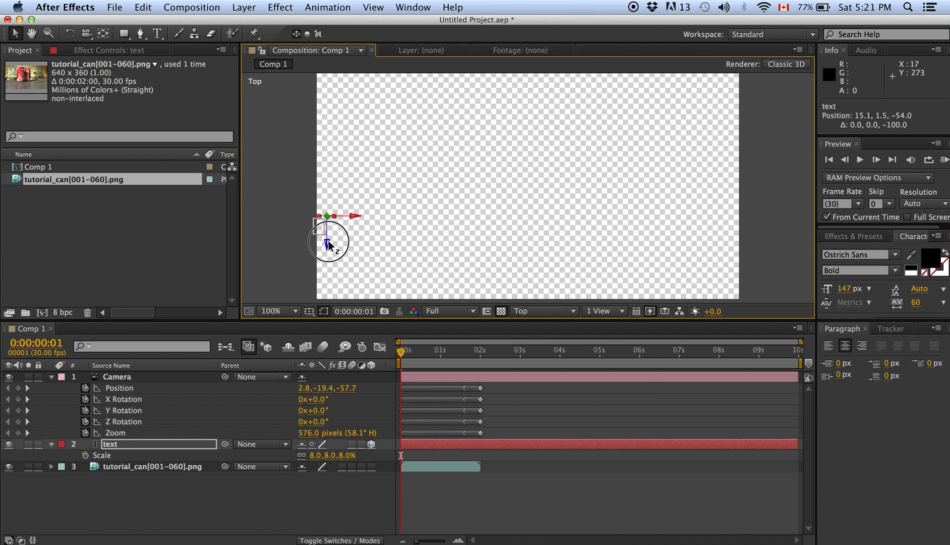
drag(329, 240, 461, 167)
drag(411, 185, 412, 133)
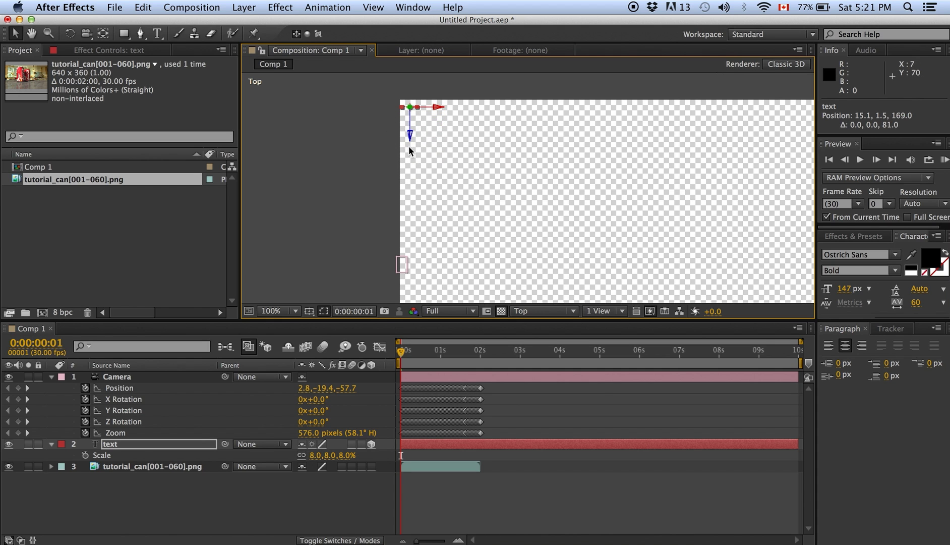
click(559, 310)
click(570, 324)
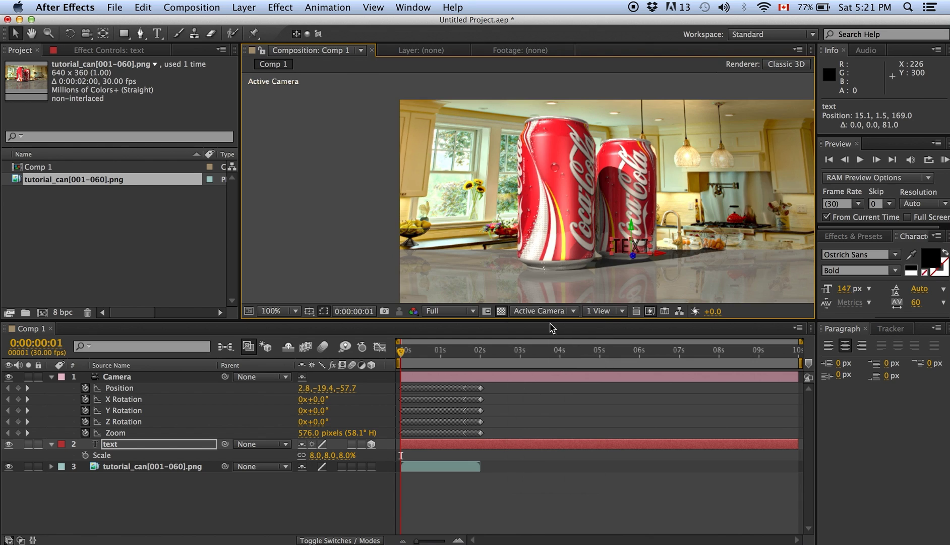
Step: Move the text to the right of the cans and rotate its Y orientation to about 31°
drag(640, 248, 667, 235)
key(w)
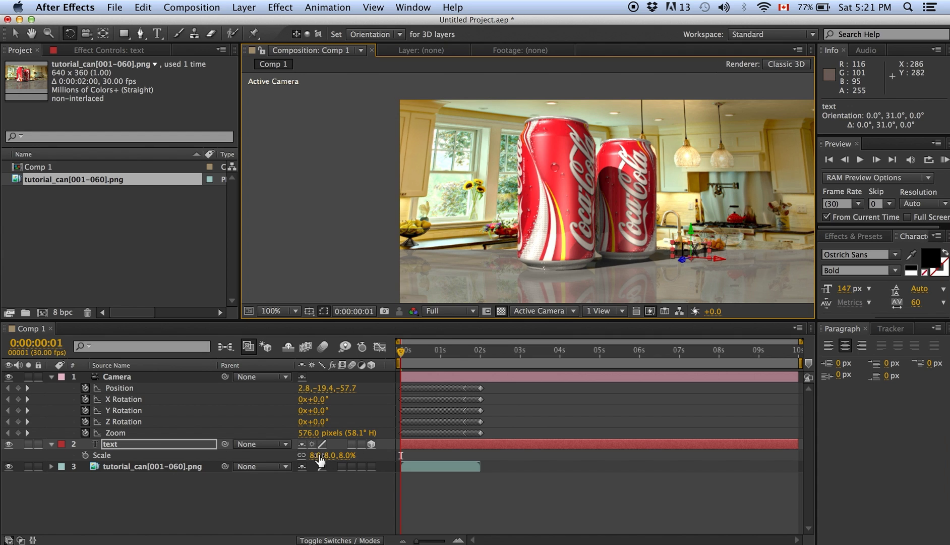
Step: Scale the text to 18% and move it beside the rear can at about 59, 5, 169
drag(319, 456, 324, 457)
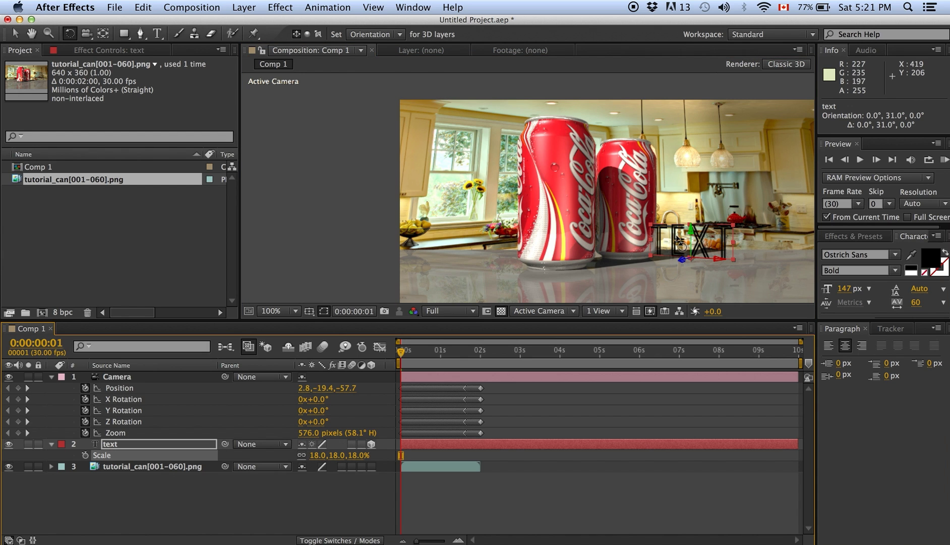
key(v)
drag(678, 238, 688, 240)
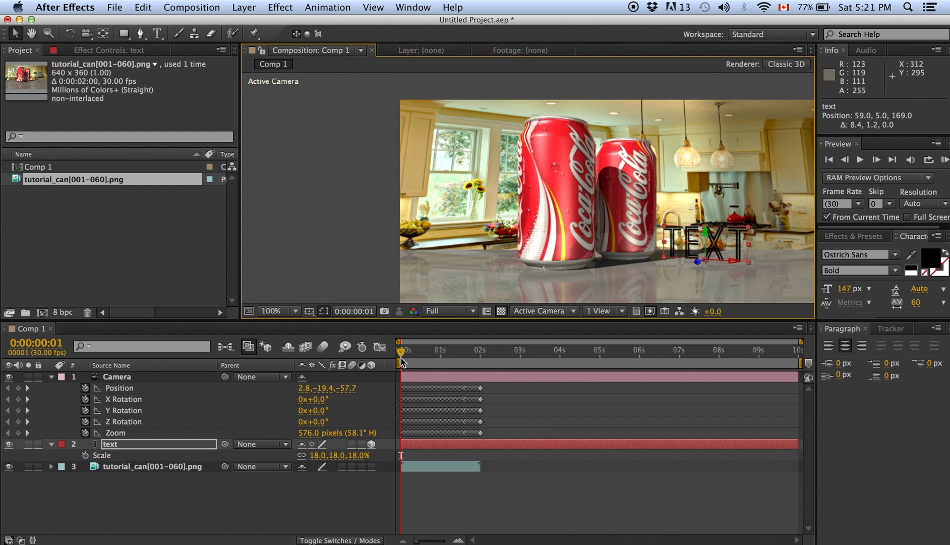